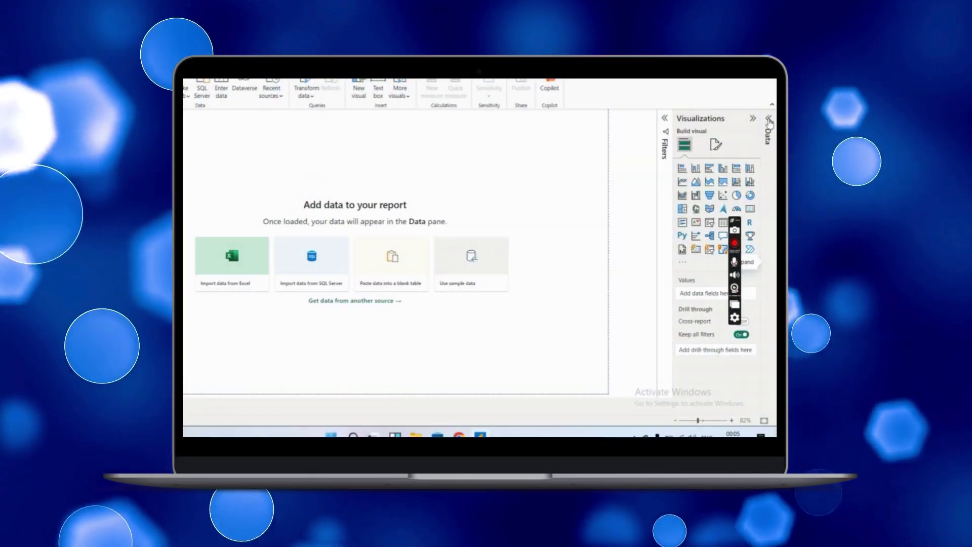
# - Expand the Data pane and the Filters pane beside the report canvas
pyautogui.click(768, 120)
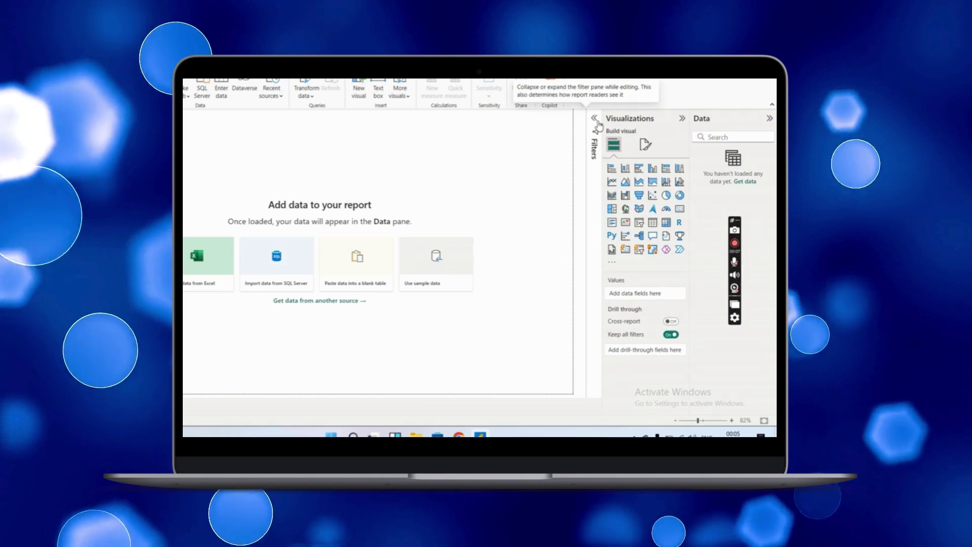
pyautogui.click(597, 124)
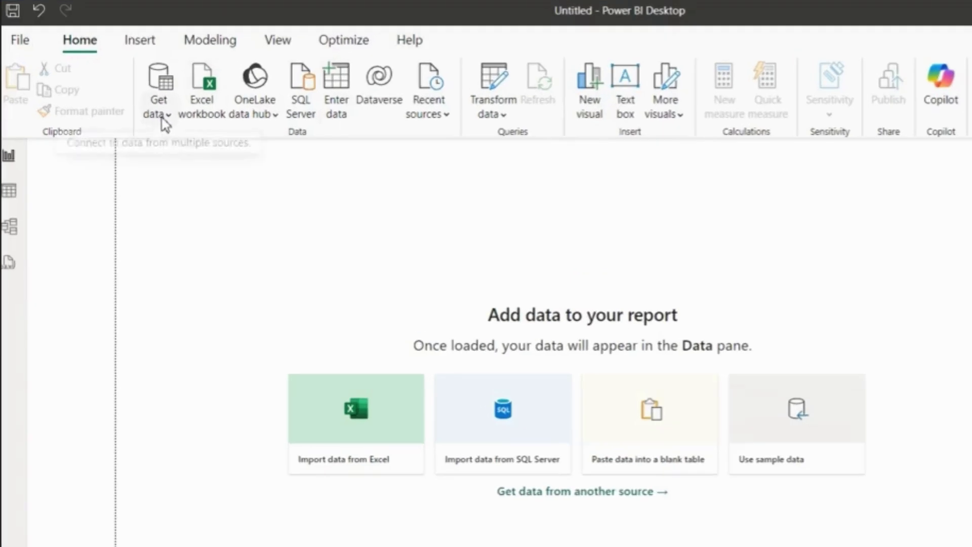
# - Connect to an Excel Workbook data source from the full connector list and open the Employee Sample Data file
pyautogui.click(198, 130)
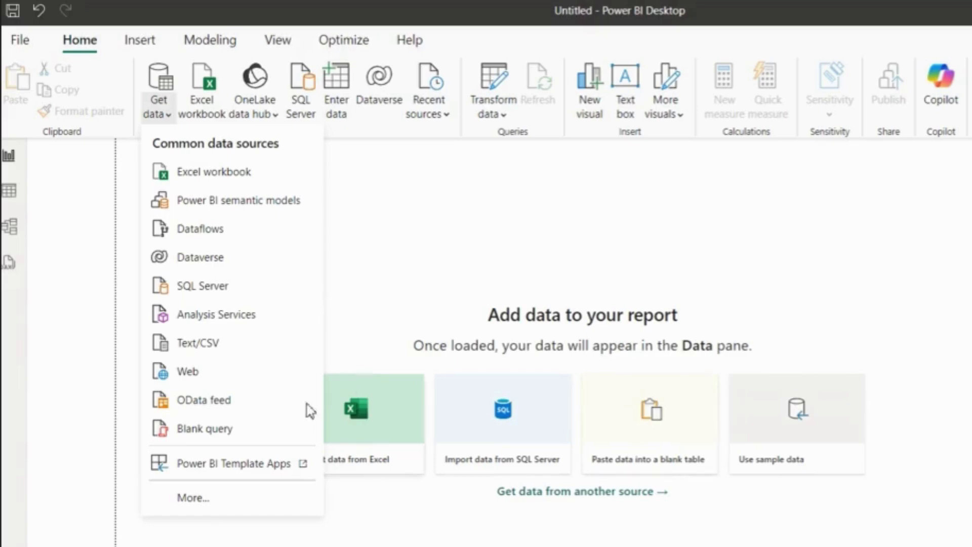
pyautogui.click(192, 496)
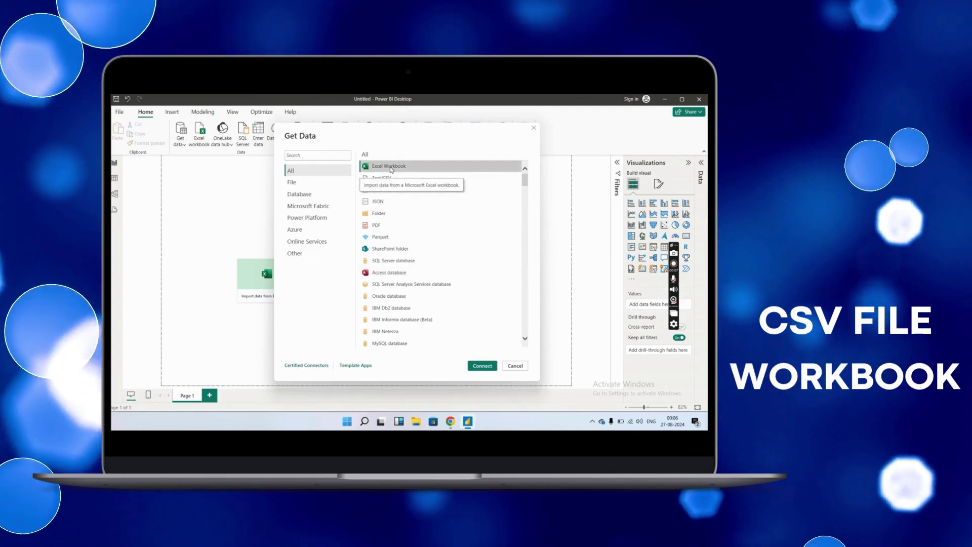
pyautogui.click(392, 167)
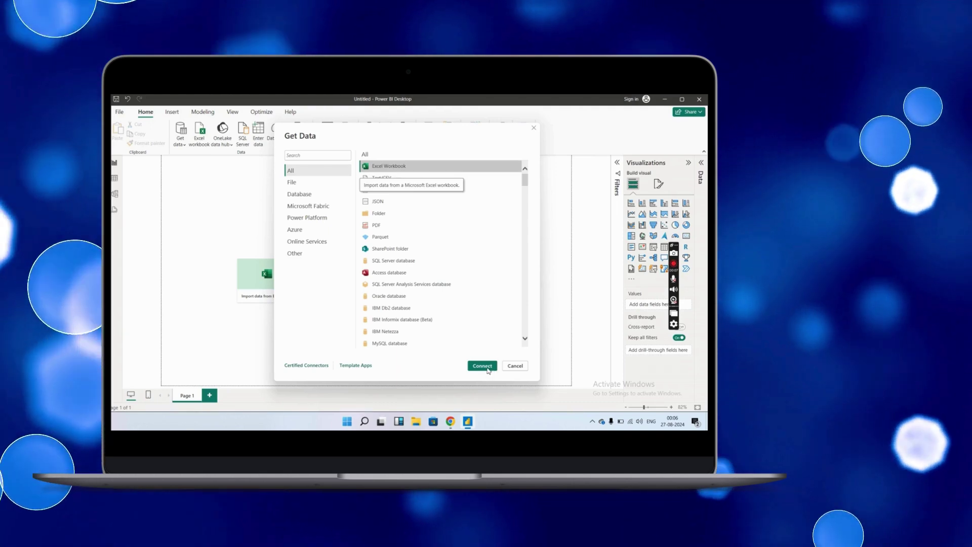
pyautogui.click(488, 369)
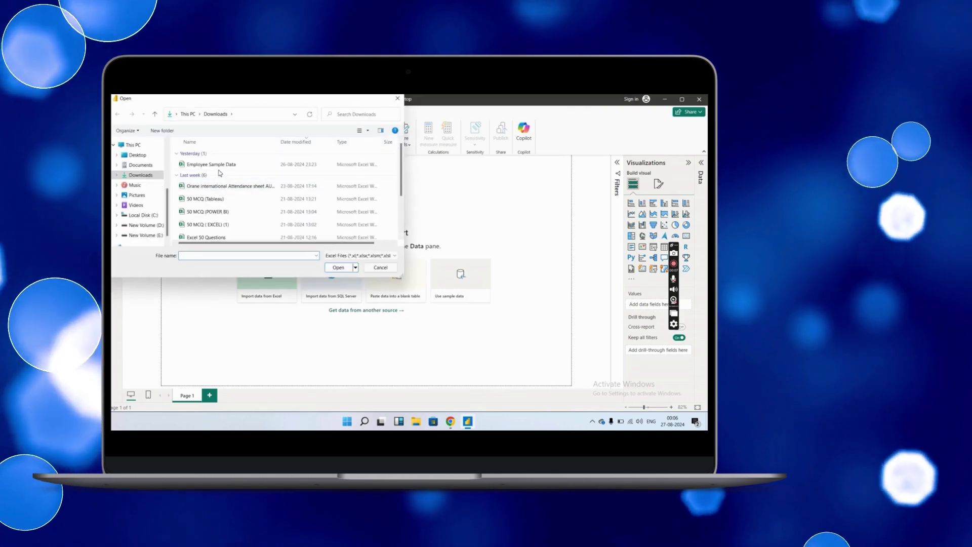
pyautogui.click(211, 164)
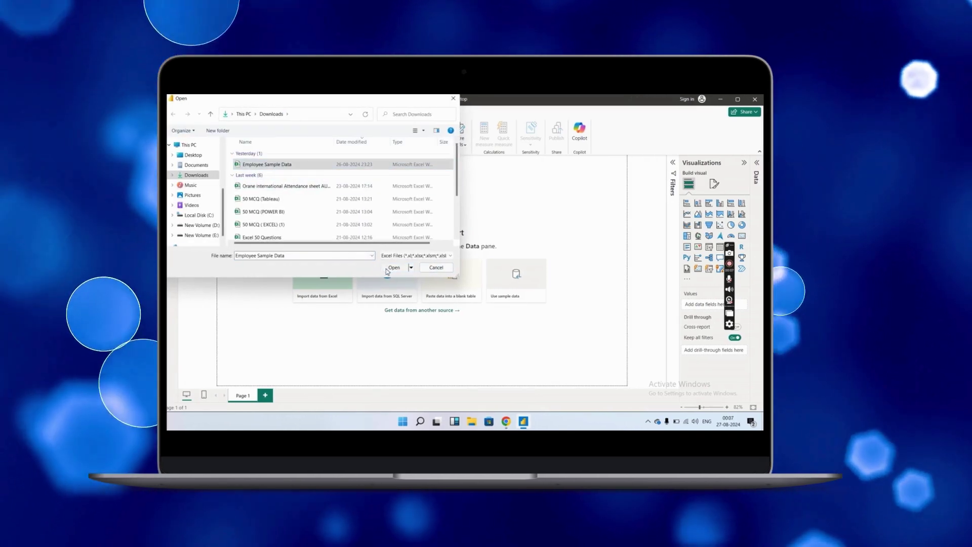
pyautogui.click(392, 267)
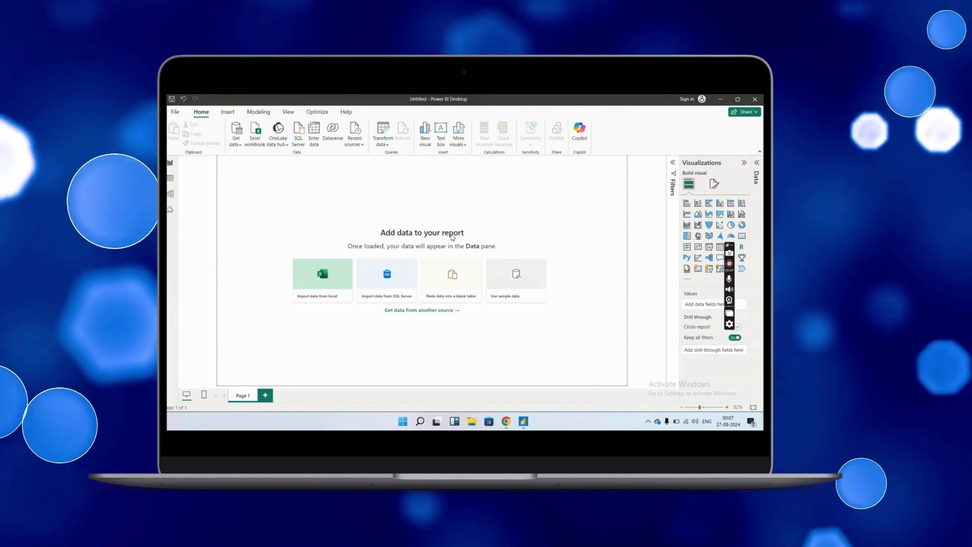
# - Select the Data sheet of the Employee Sample Data workbook, look through its preview and load it into the report
pyautogui.moveTo(333, 127)
pyautogui.mouseDown()
pyautogui.moveTo(358, 151)
pyautogui.moveTo(328, 130)
pyautogui.mouseUp()
pyautogui.click(334, 188)
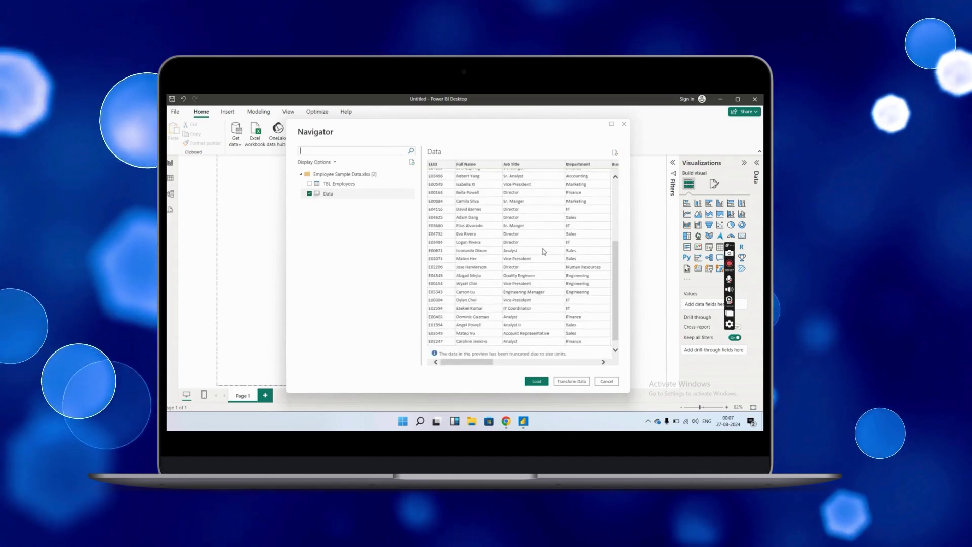
pyautogui.scroll(-5, 543, 248)
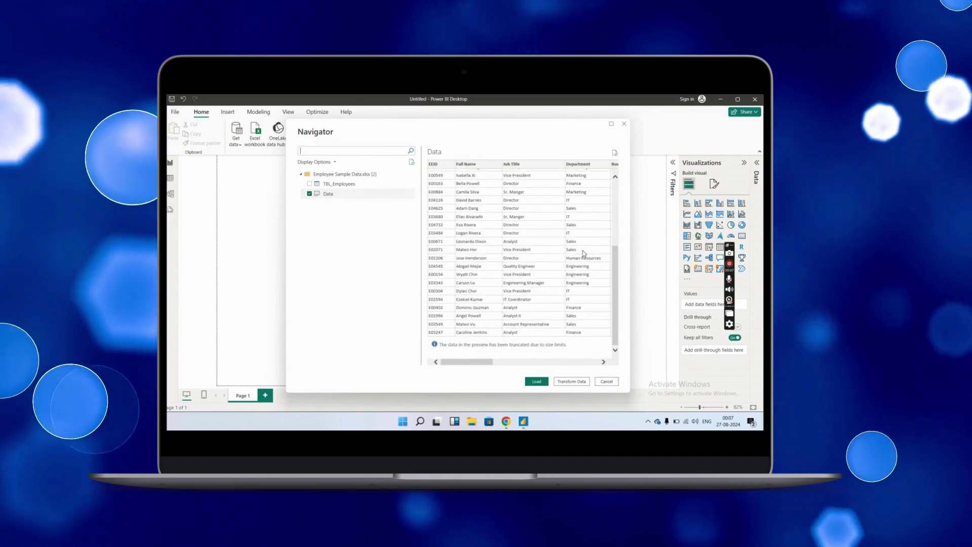
pyautogui.scroll(3, 557, 319)
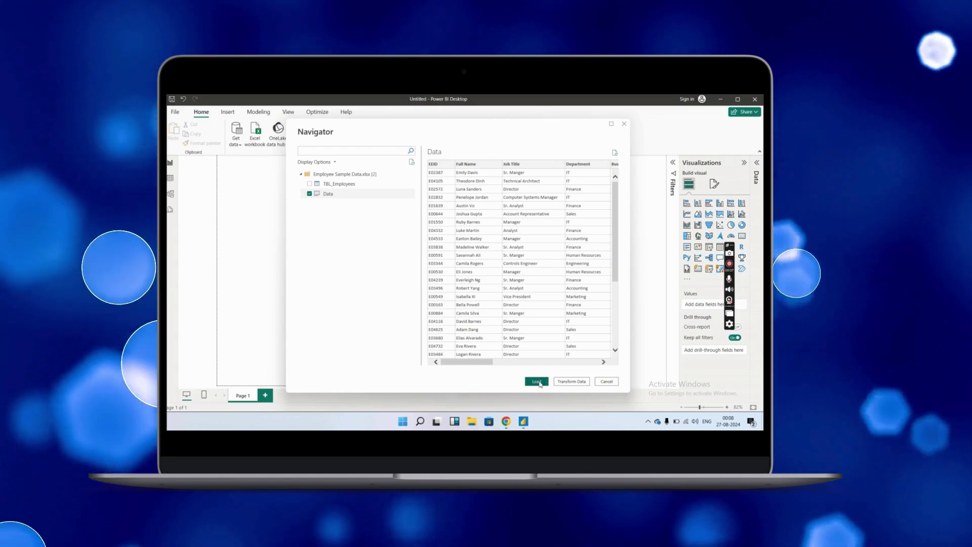
pyautogui.click(538, 382)
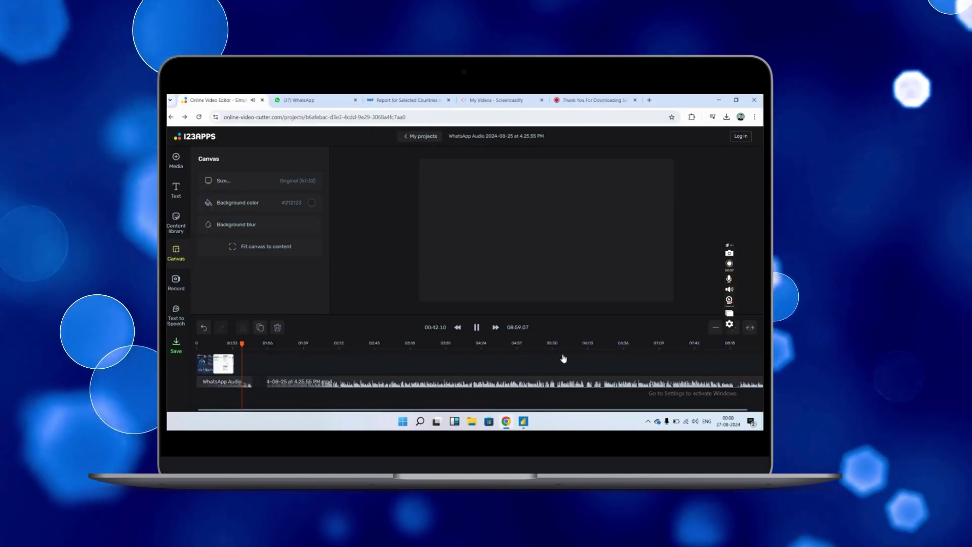
pyautogui.click(474, 349)
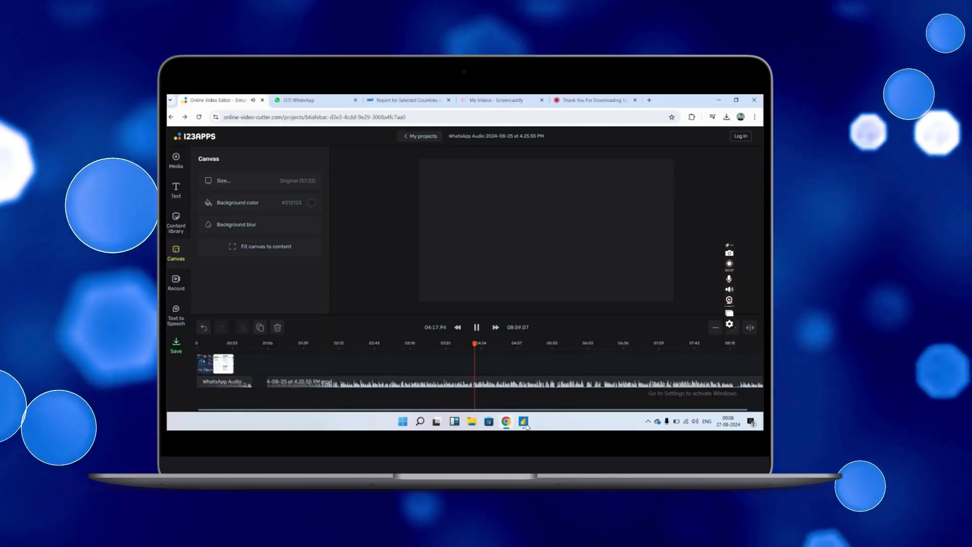
# - Switch to Power BI Desktop and expand the loaded Data table to view its fields
pyautogui.click(524, 422)
pyautogui.moveTo(525, 423)
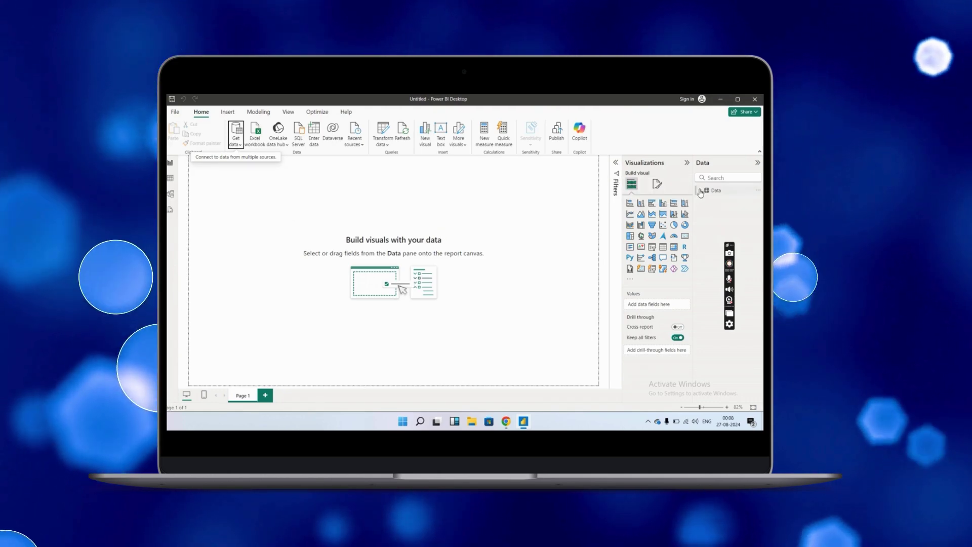
pyautogui.click(700, 190)
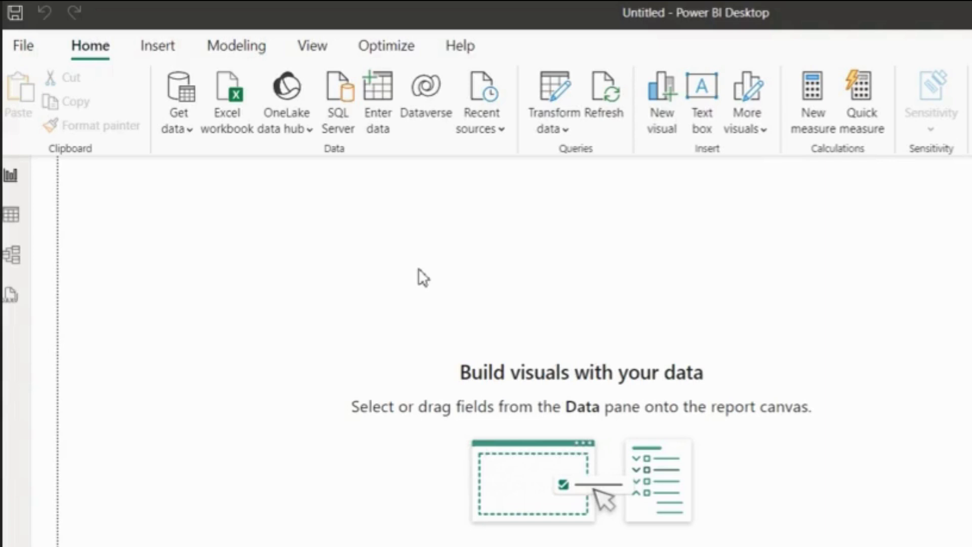
# - Start getting data from a Web source
pyautogui.click(187, 133)
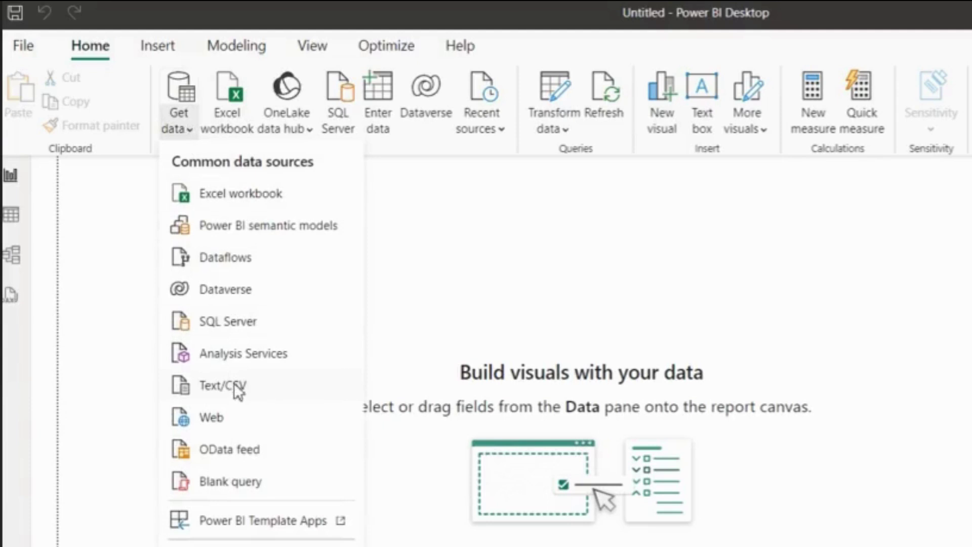
pyautogui.click(232, 422)
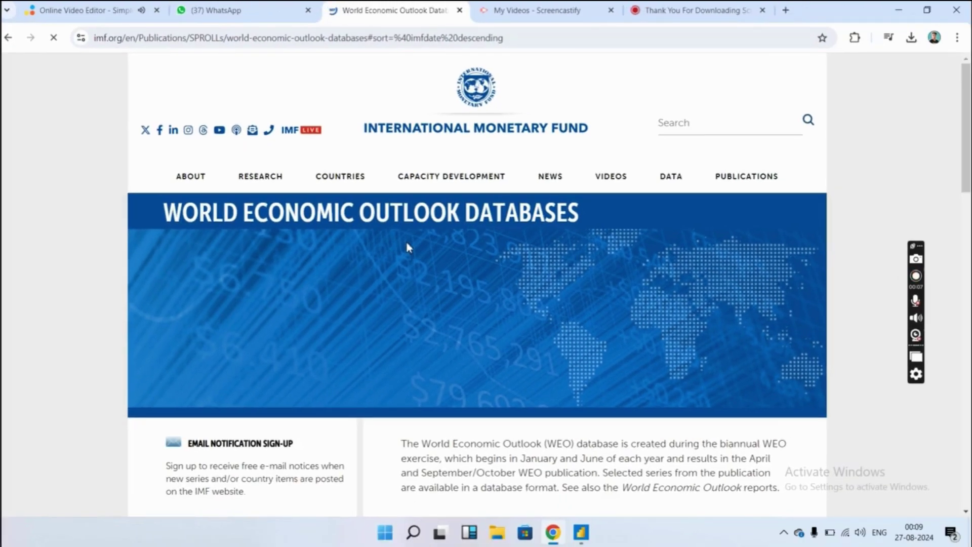
# - On the IMF website, open the World Economic Outlook Database, October 2022, and choose country-level data for all countries
pyautogui.scroll(-6, 445, 247)
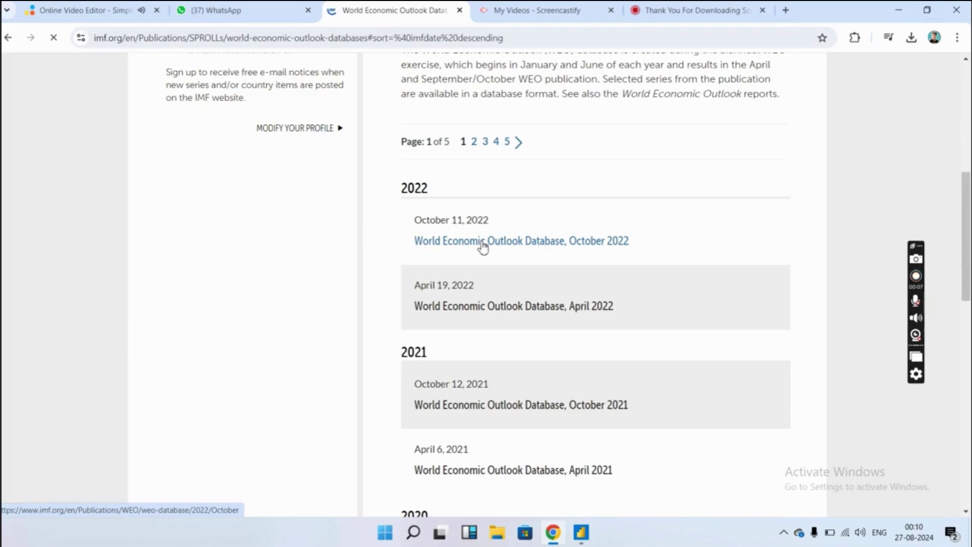
pyautogui.click(482, 241)
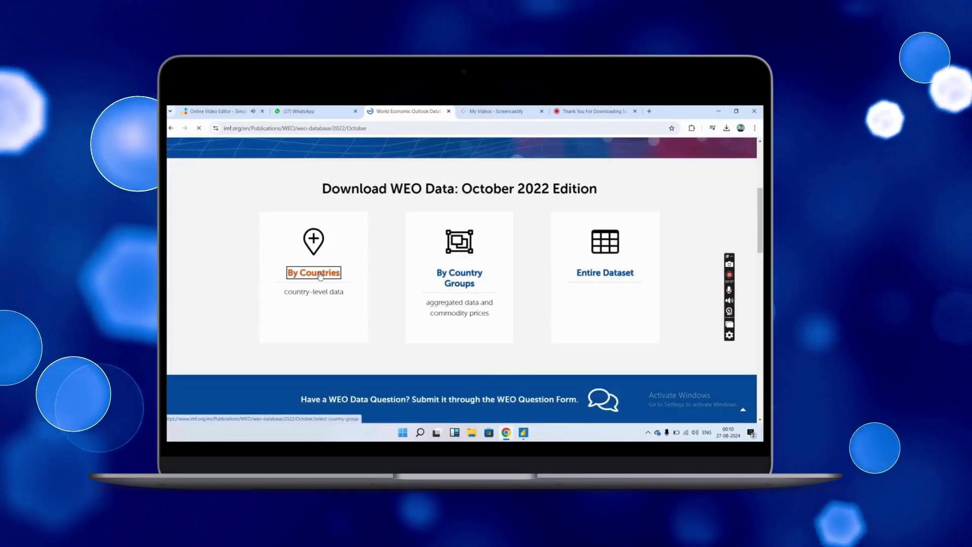
pyautogui.click(241, 272)
pyautogui.scroll(-5, 373, 316)
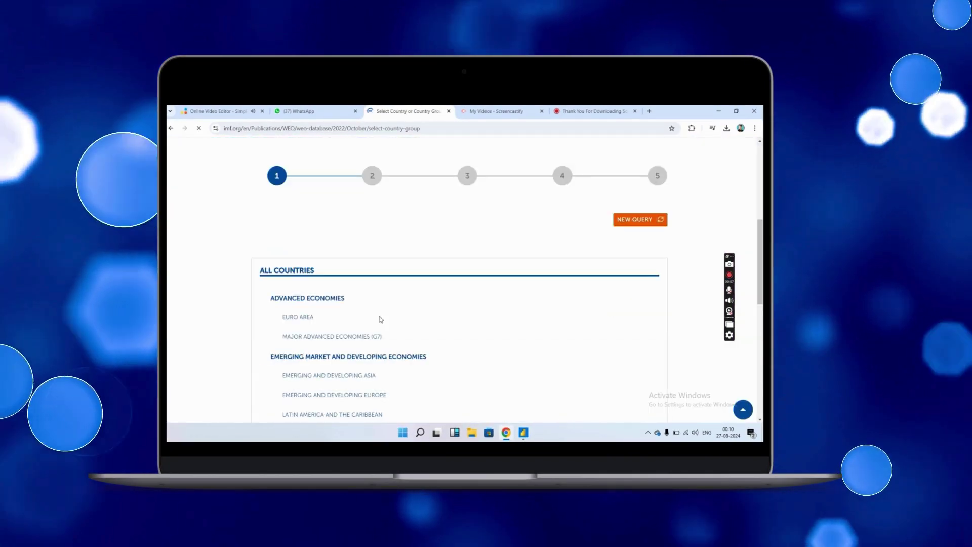
pyautogui.click(287, 271)
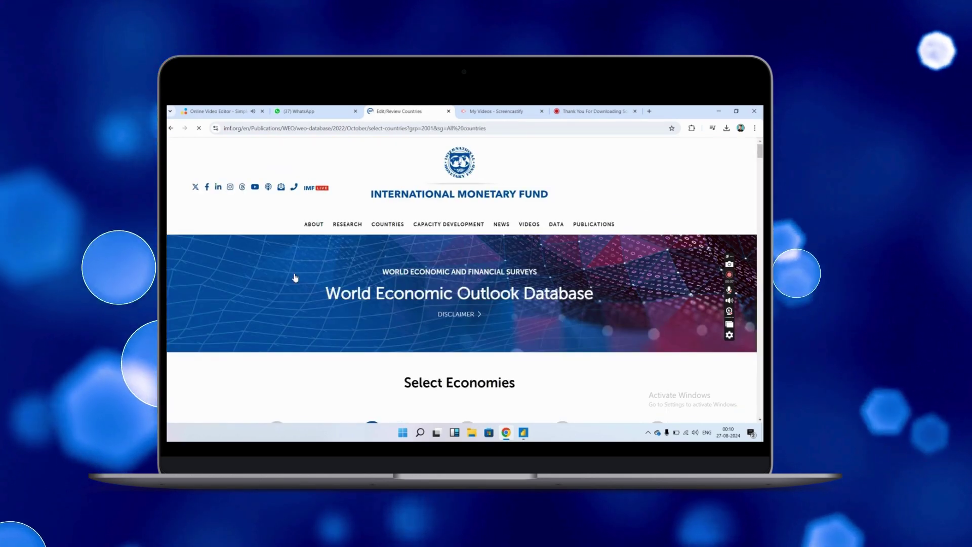
# - Review the list of economies, keep all countries selected and continue to the subject selection
pyautogui.scroll(-4, 293, 276)
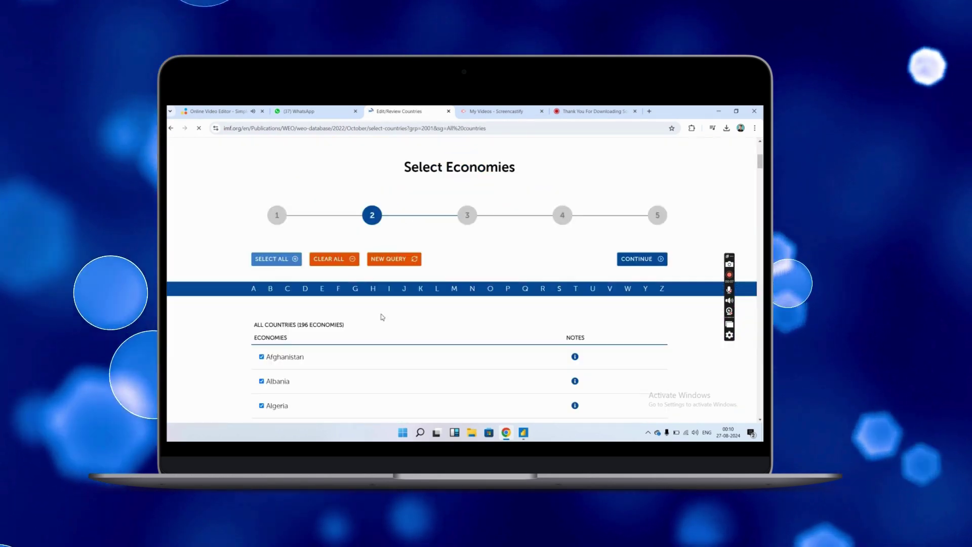
pyautogui.scroll(-1, 424, 304)
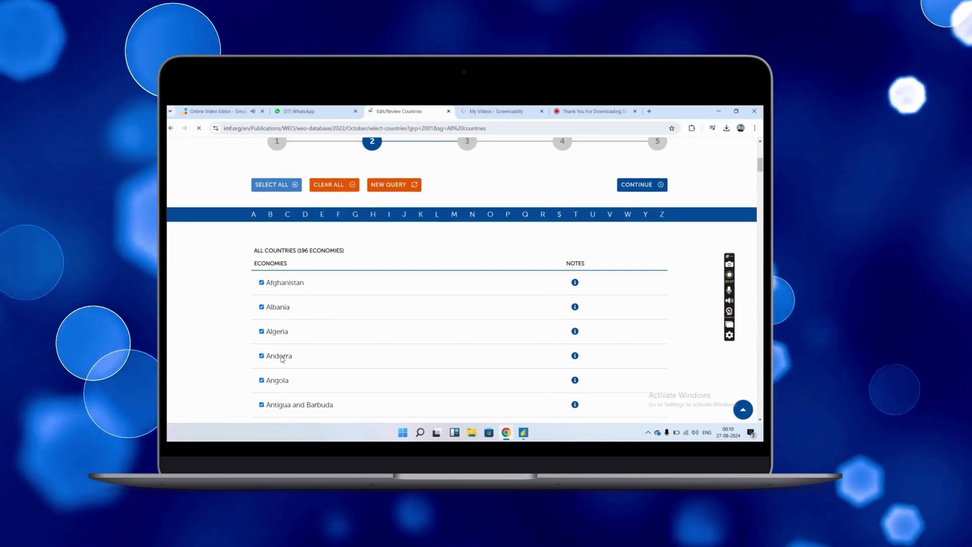
pyautogui.scroll(-10, 282, 349)
pyautogui.scroll(15, 282, 358)
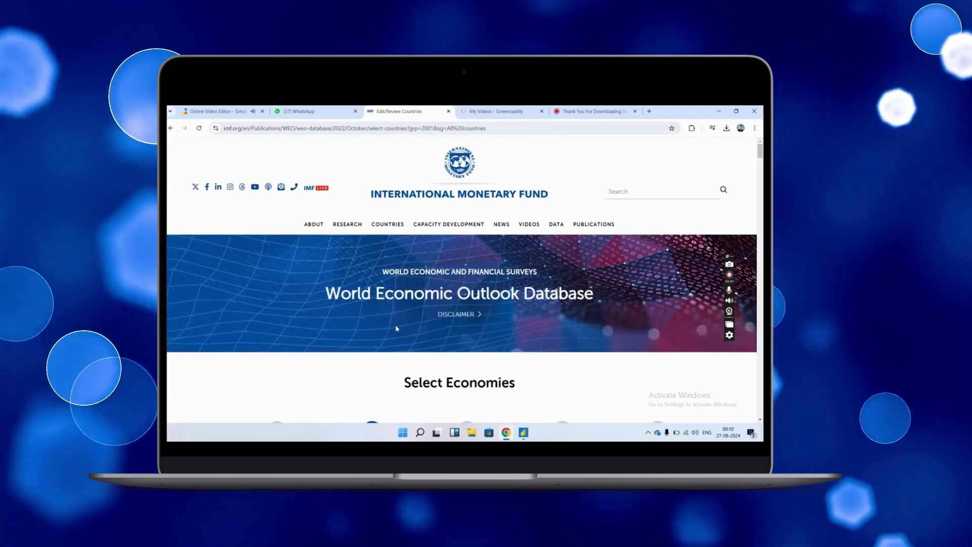
pyautogui.scroll(-5, 394, 330)
pyautogui.click(262, 285)
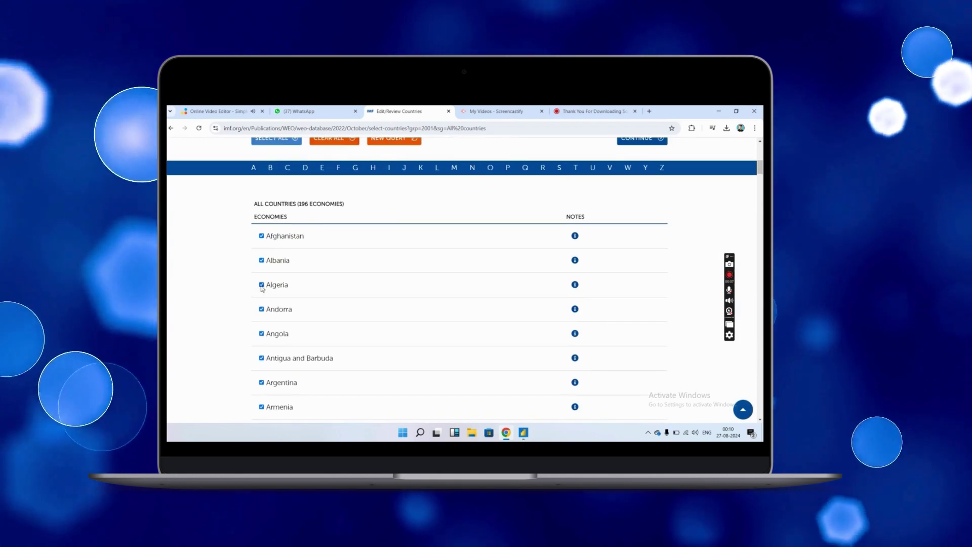
pyautogui.scroll(1, 369, 257)
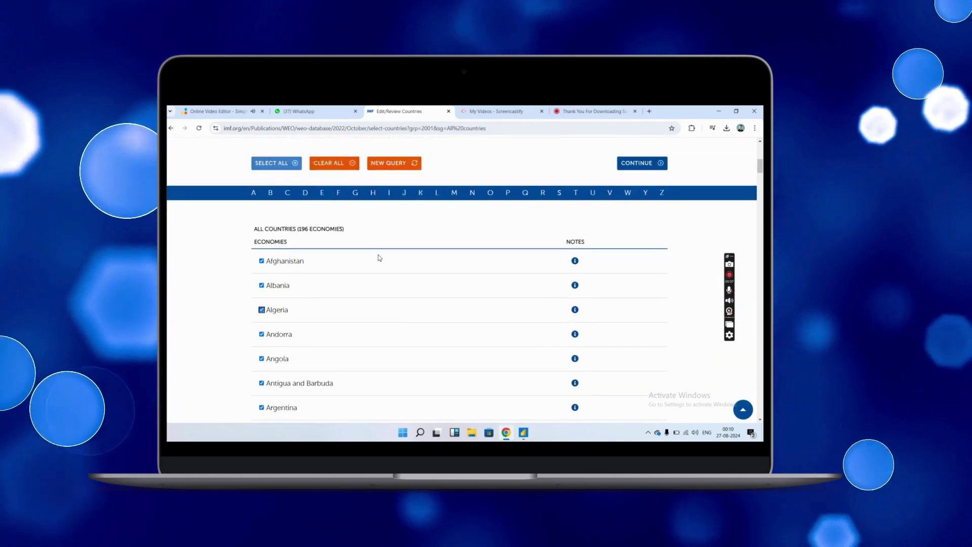
pyautogui.click(639, 191)
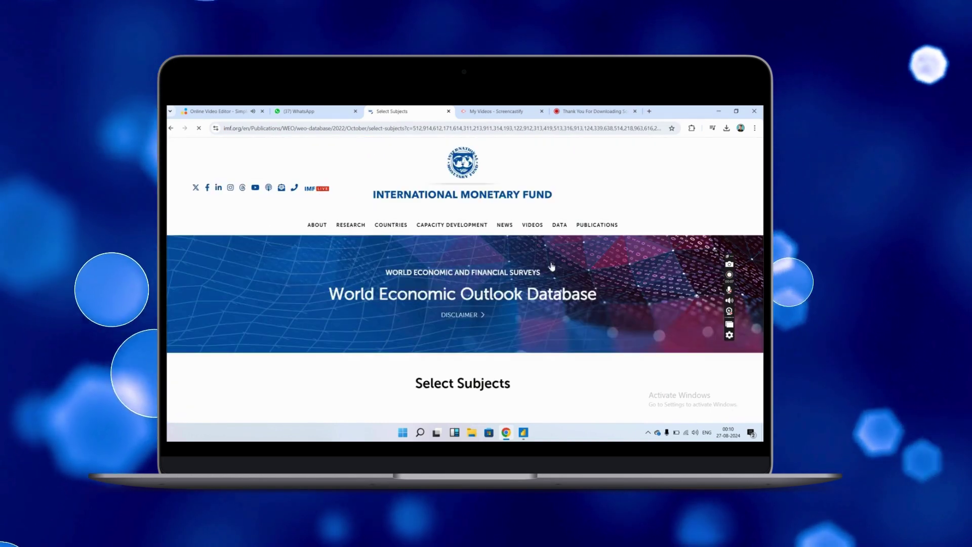
# - Select the subject Gross domestic product, current prices in national currency and continue to the report options
pyautogui.scroll(-5, 549, 279)
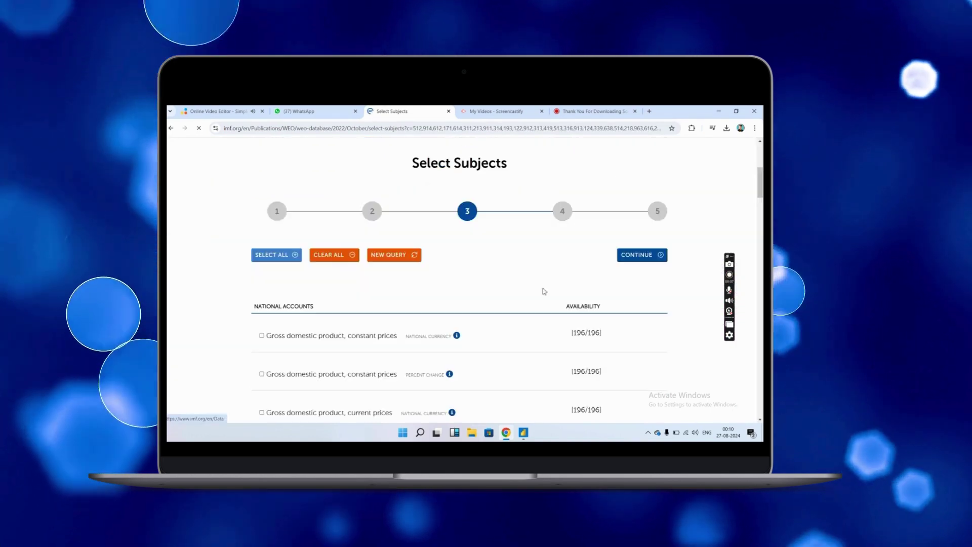
pyautogui.scroll(-2, 312, 313)
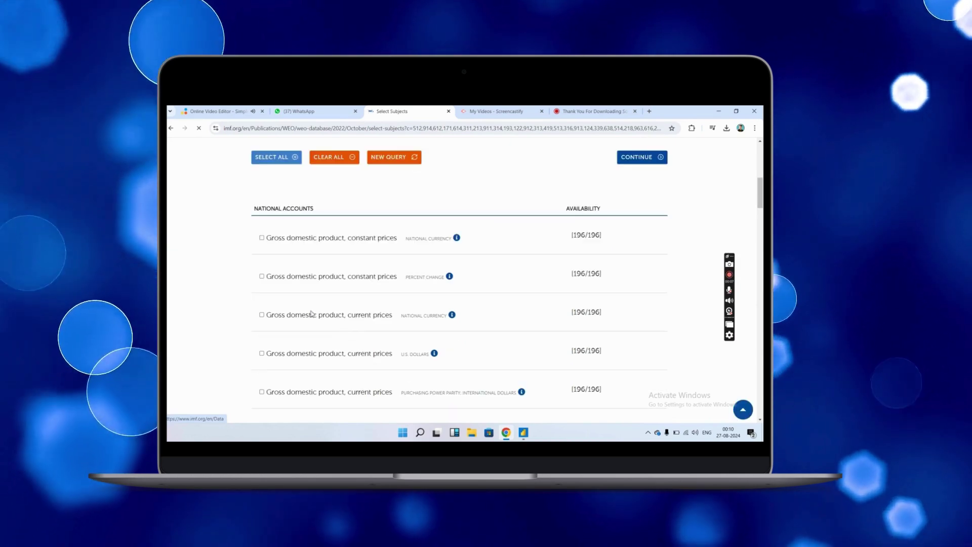
pyautogui.click(262, 315)
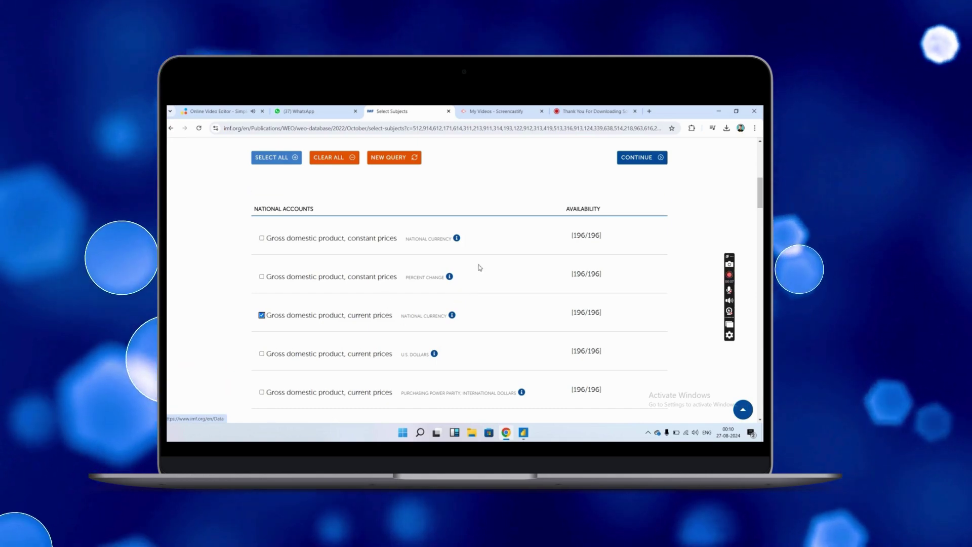
pyautogui.click(640, 160)
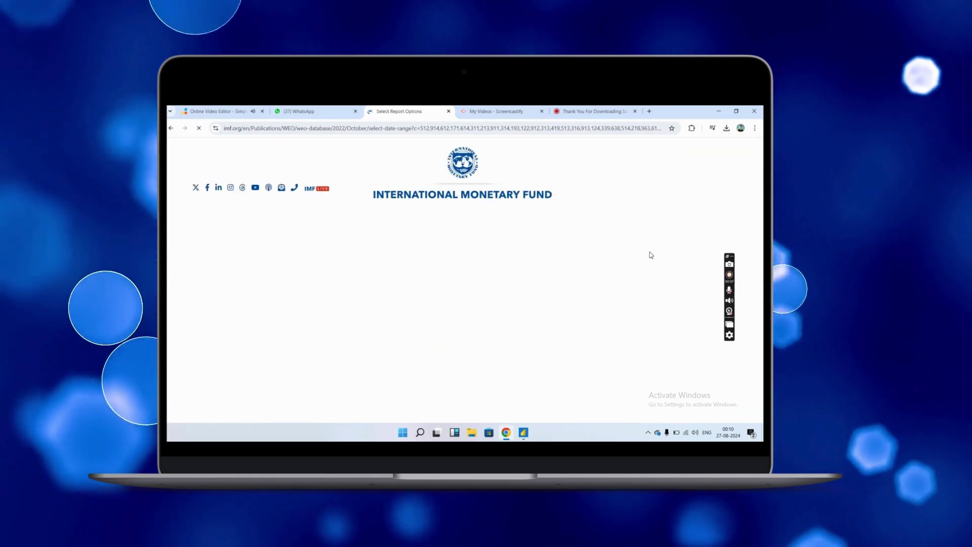
# - Prepare the report with the 2020 to 2027 date range and look through the resulting country table
pyautogui.scroll(-5, 449, 298)
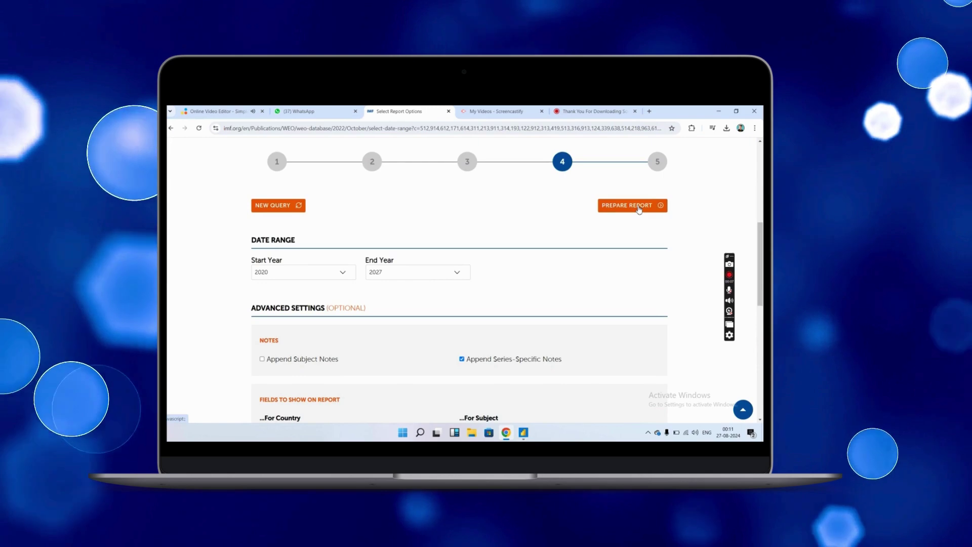
pyautogui.click(639, 209)
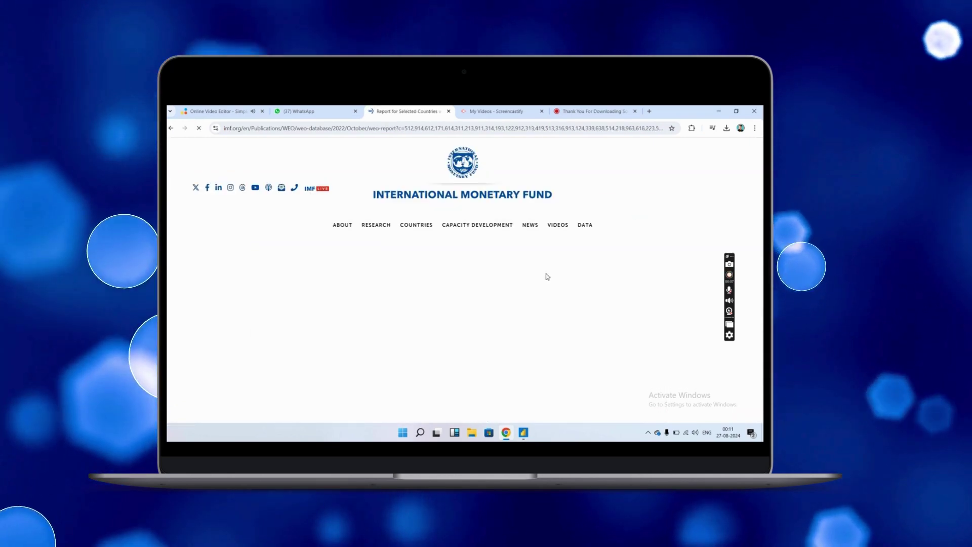
pyautogui.scroll(-4, 545, 268)
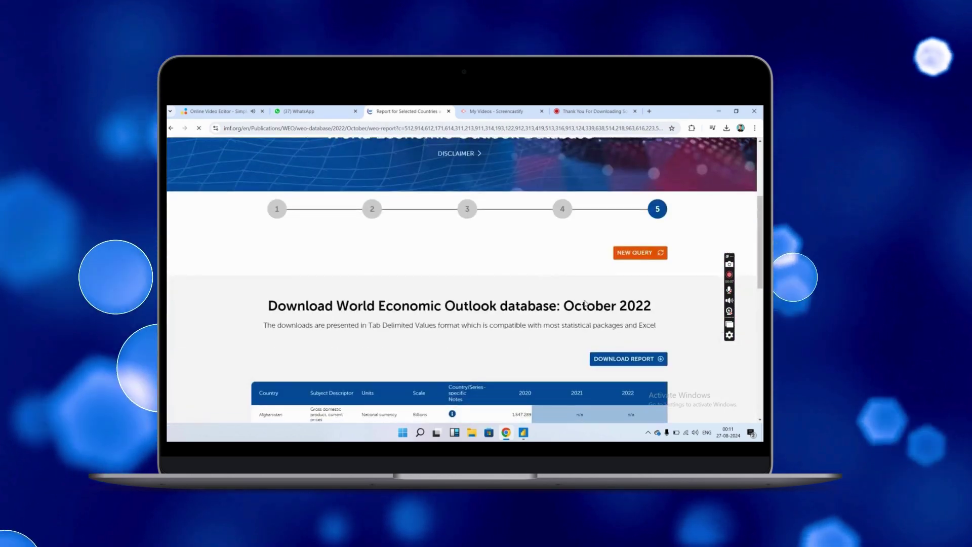
pyautogui.scroll(-3, 546, 271)
pyautogui.scroll(-2, 599, 294)
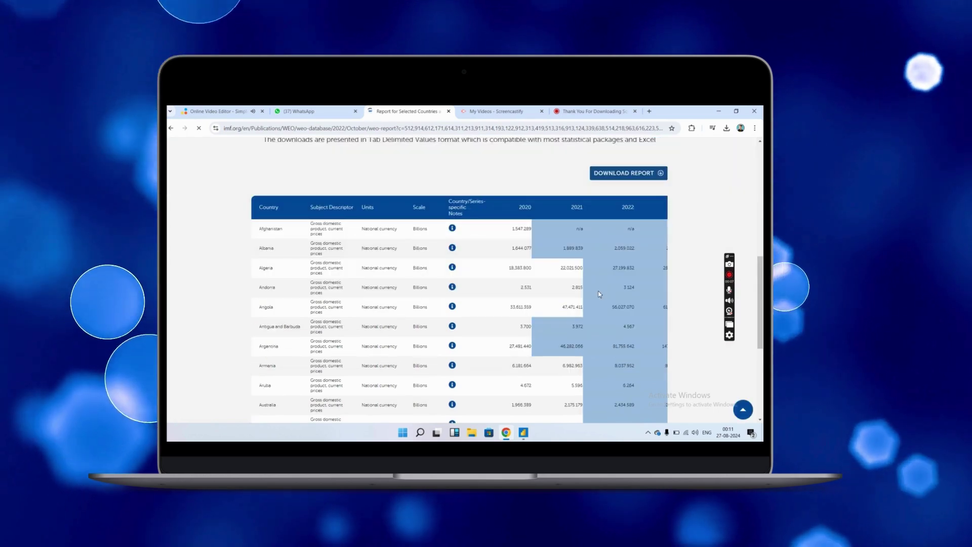
# - Copy the web address of the IMF World Economic Outlook report page
pyautogui.scroll(3, 599, 294)
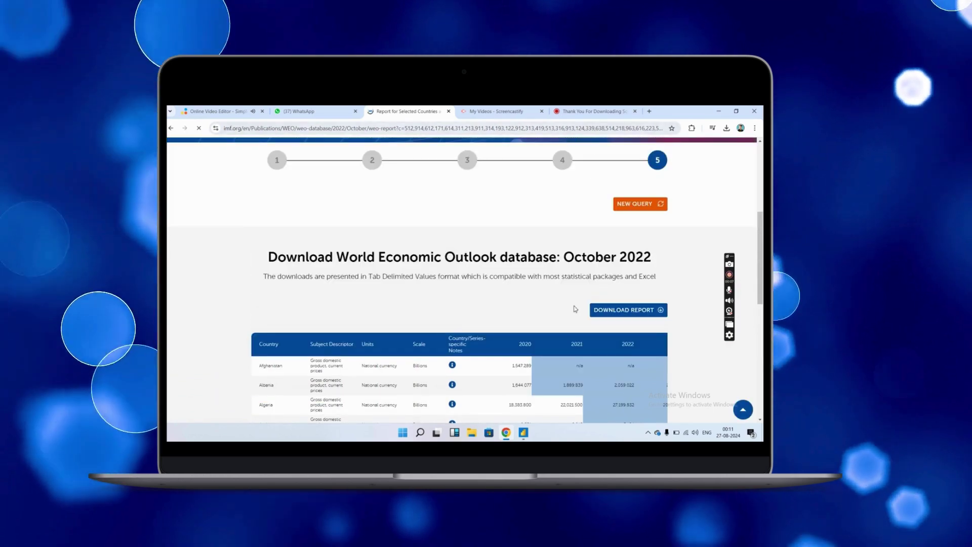
pyautogui.scroll(1, 576, 308)
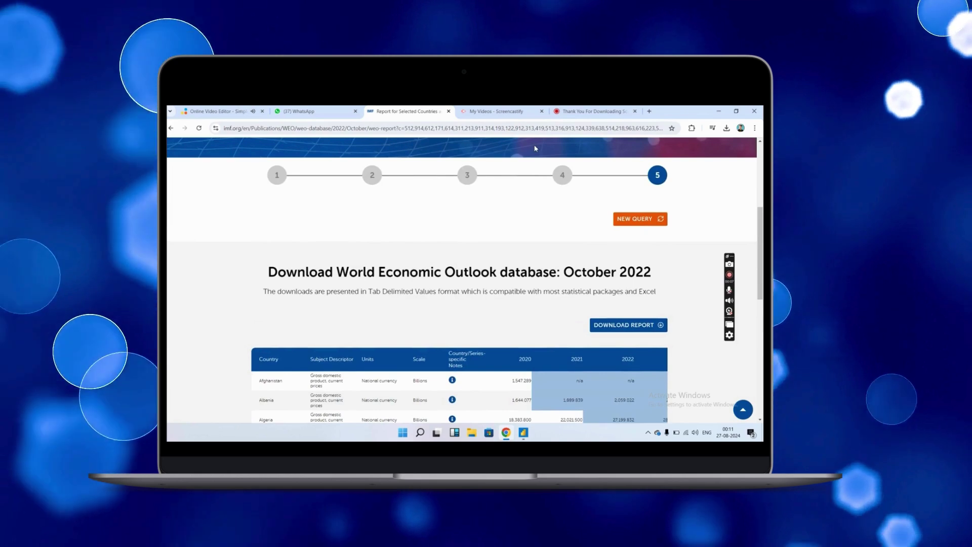
pyautogui.click(527, 133)
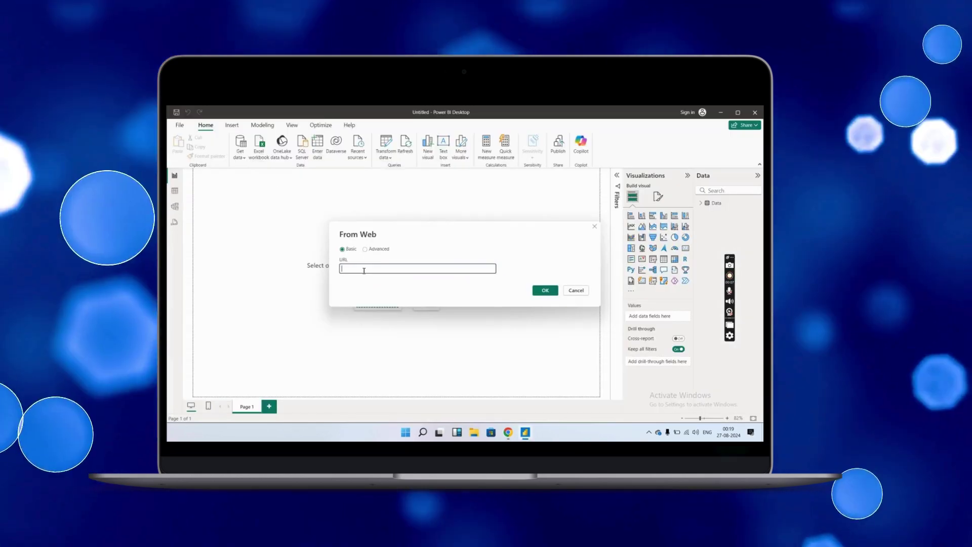
# - In Power BI Desktop, use the copied IMF report address as the URL of the From Web source and connect to it
pyautogui.hotkey('ctrl', 'v')
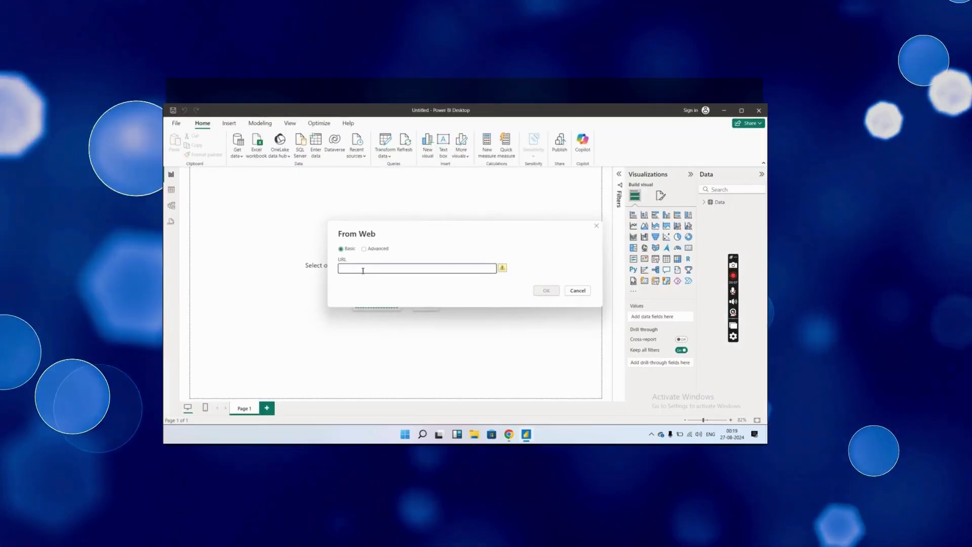
pyautogui.hotkey('ctrl', 'a')
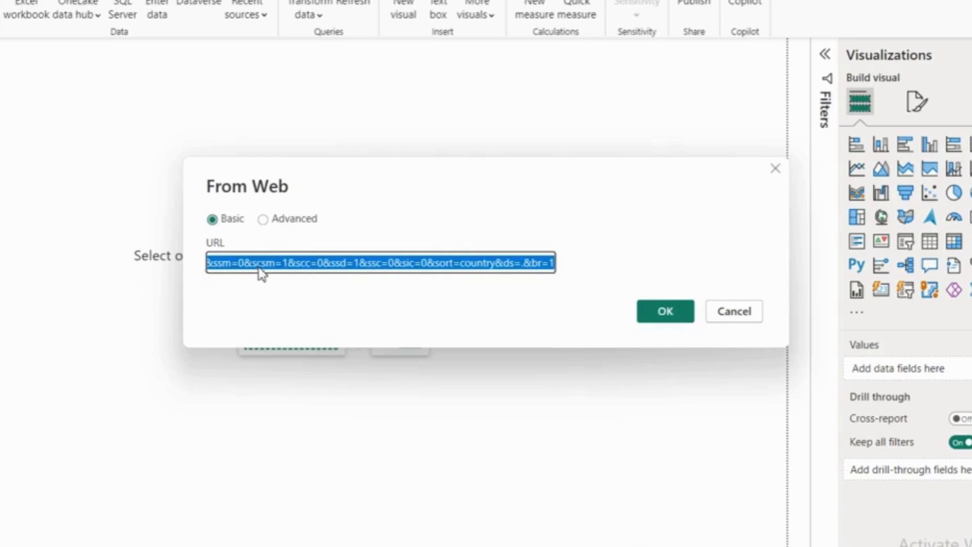
pyautogui.click(259, 267)
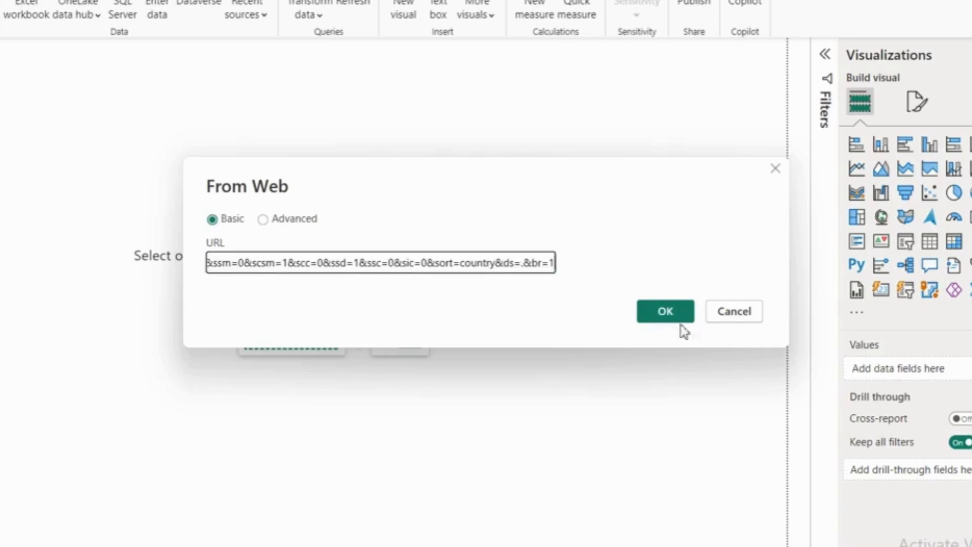
pyautogui.click(664, 315)
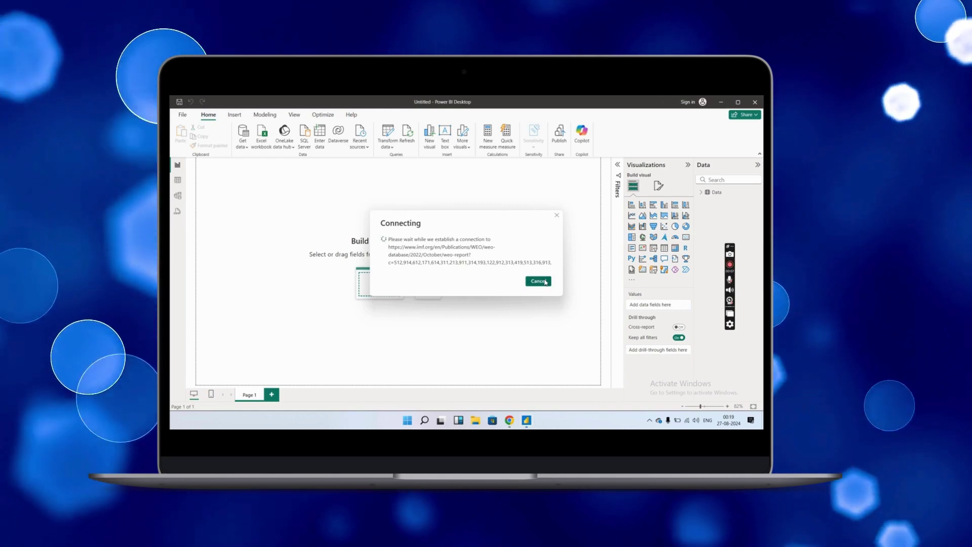
# - Select Table 1 from the web page's HTML tables and load it into the report
pyautogui.click(545, 281)
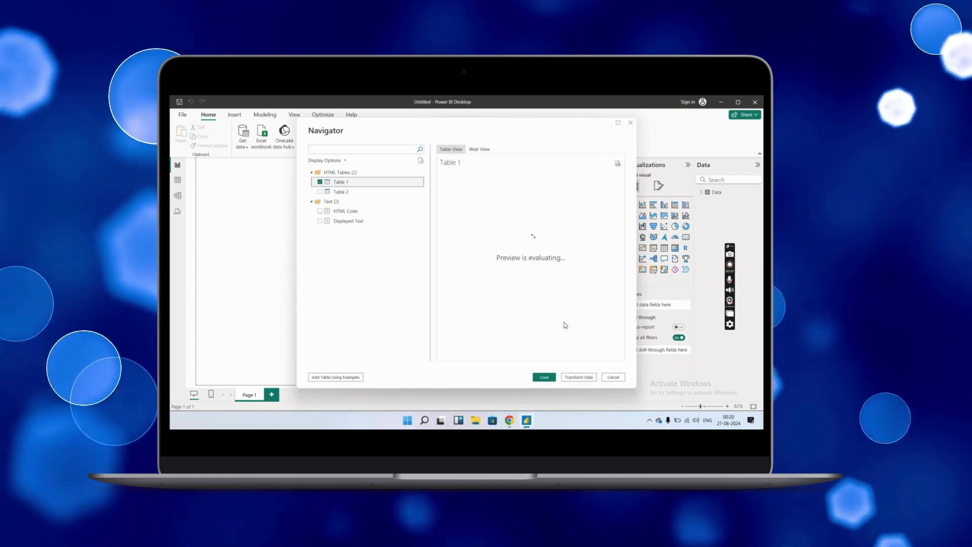
pyautogui.click(544, 378)
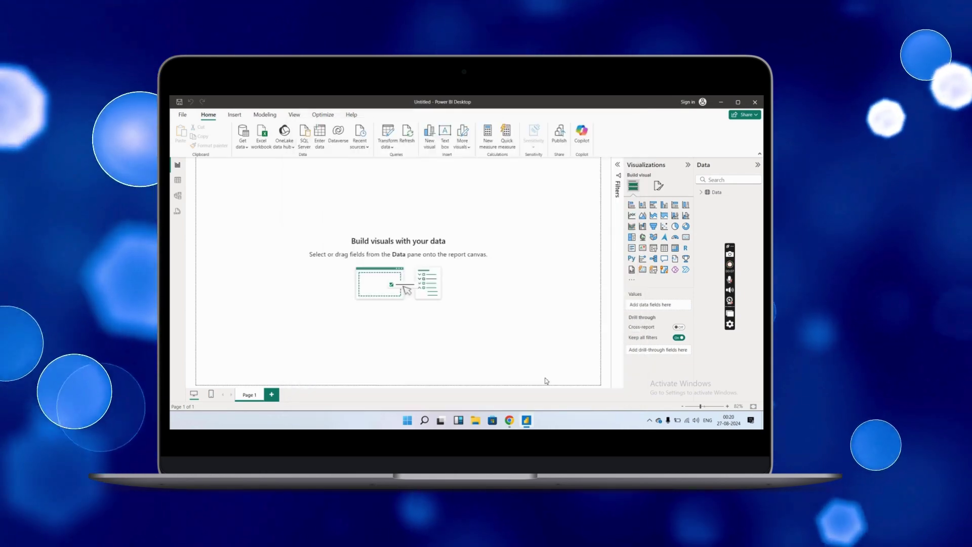